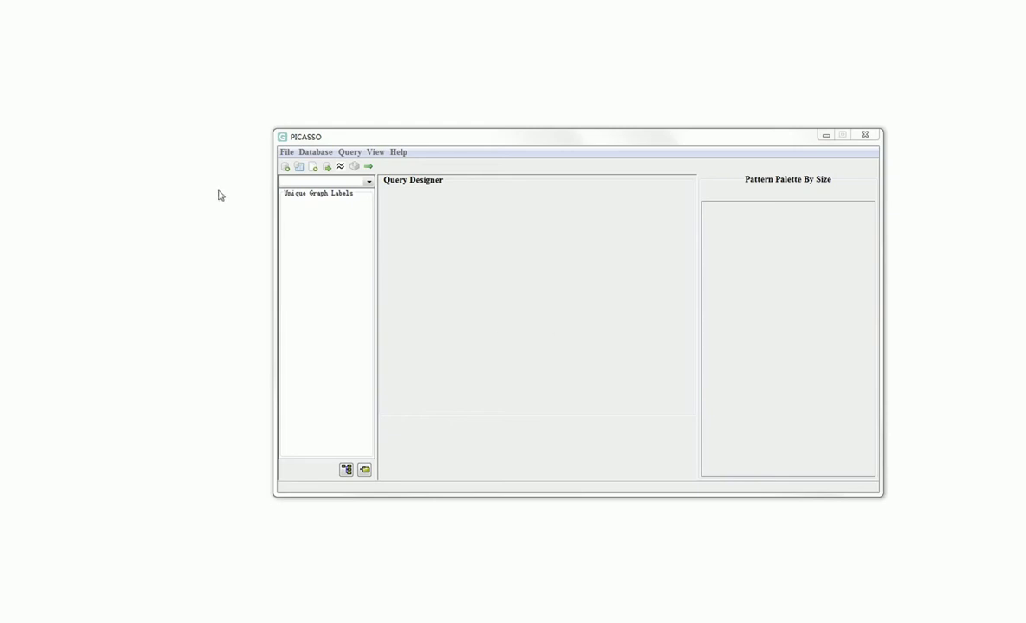
Step: Add the AIDS graph database with its default settings
left_click(285, 167)
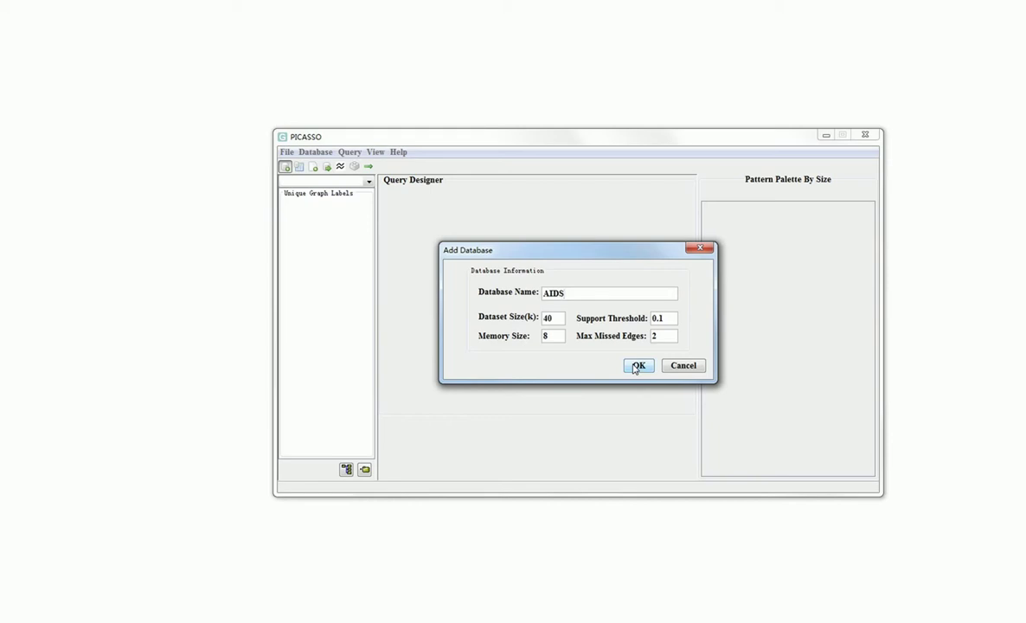
left_click(637, 365)
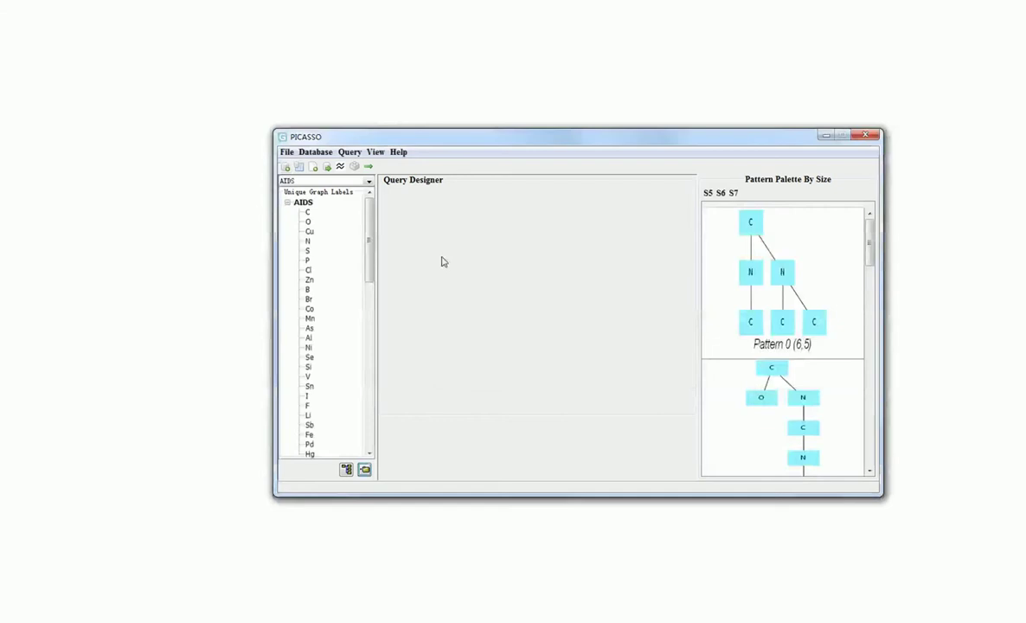
left_click_drag(369, 227, 375, 206)
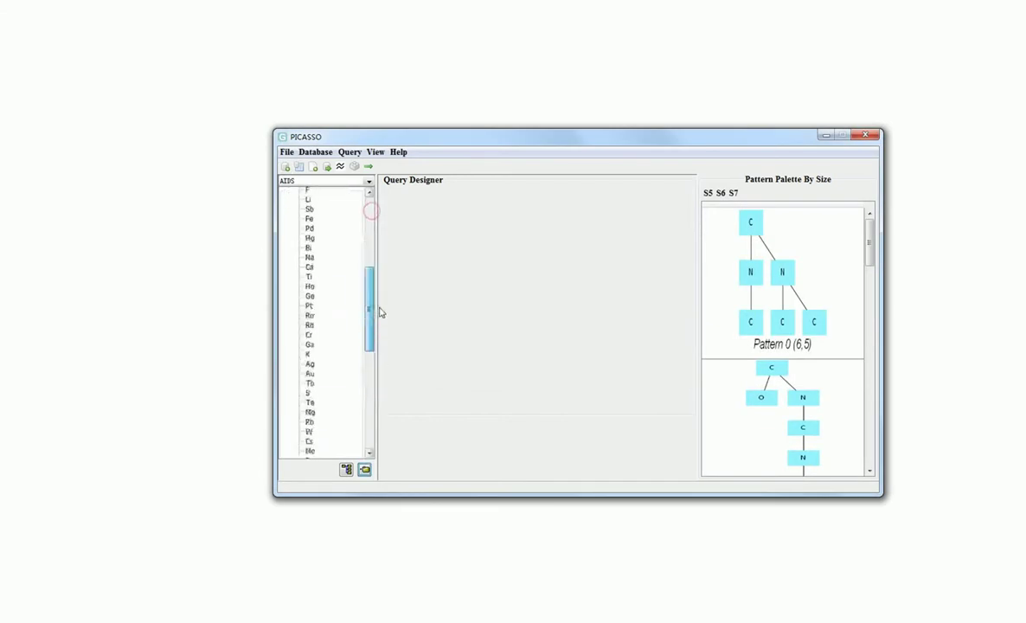
left_click_drag(869, 235, 869, 229)
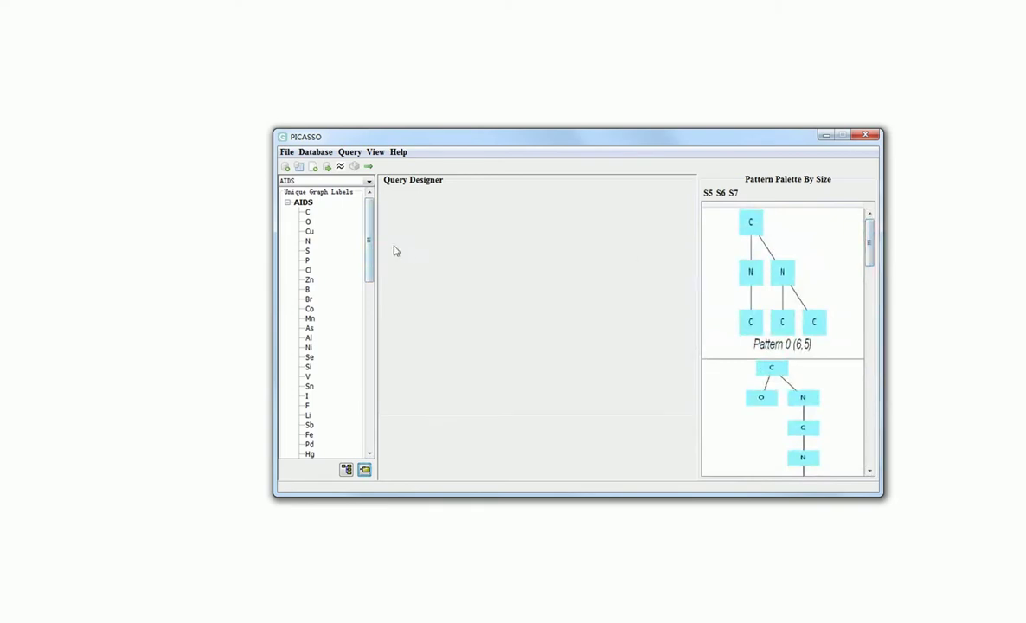
Step: Start a new query from Pattern 0 and add edge 6 joining the bottom-left and middle carbons
left_click(314, 169)
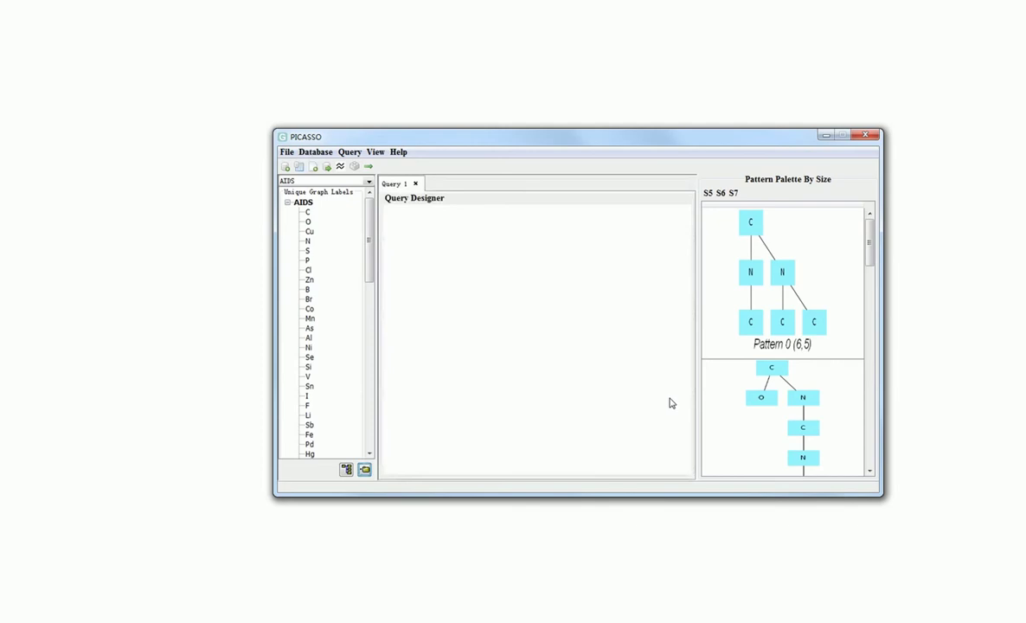
left_click(765, 290)
left_click_drag(765, 291, 522, 313)
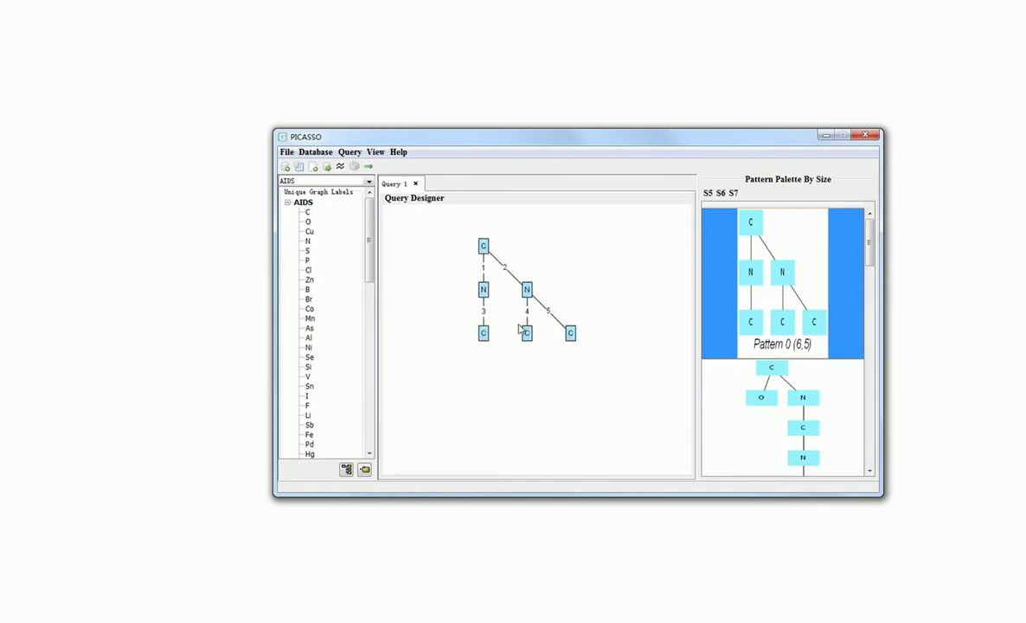
left_click(483, 333)
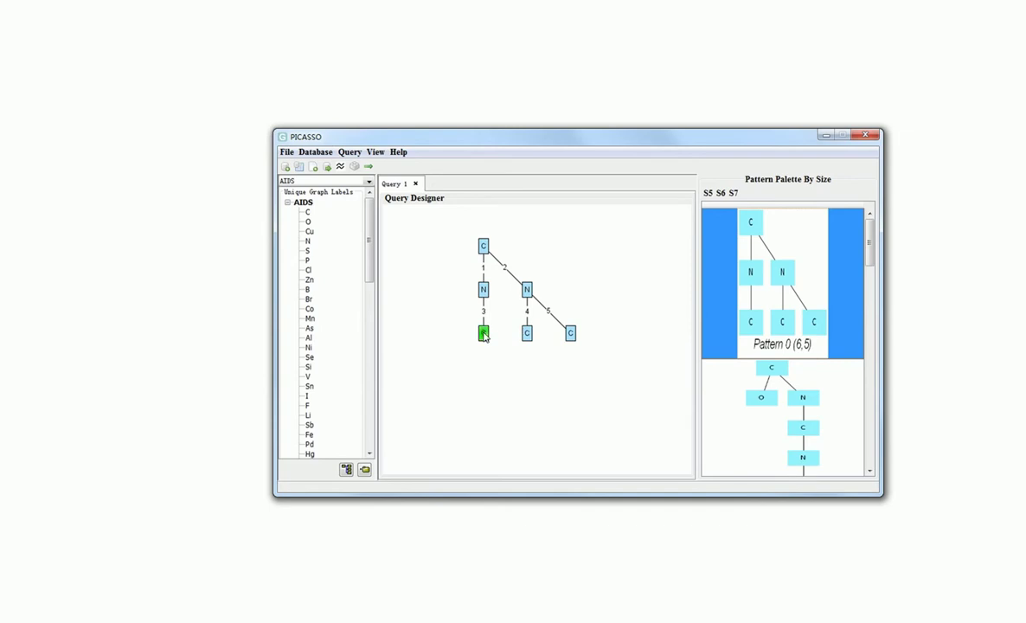
left_click(526, 336)
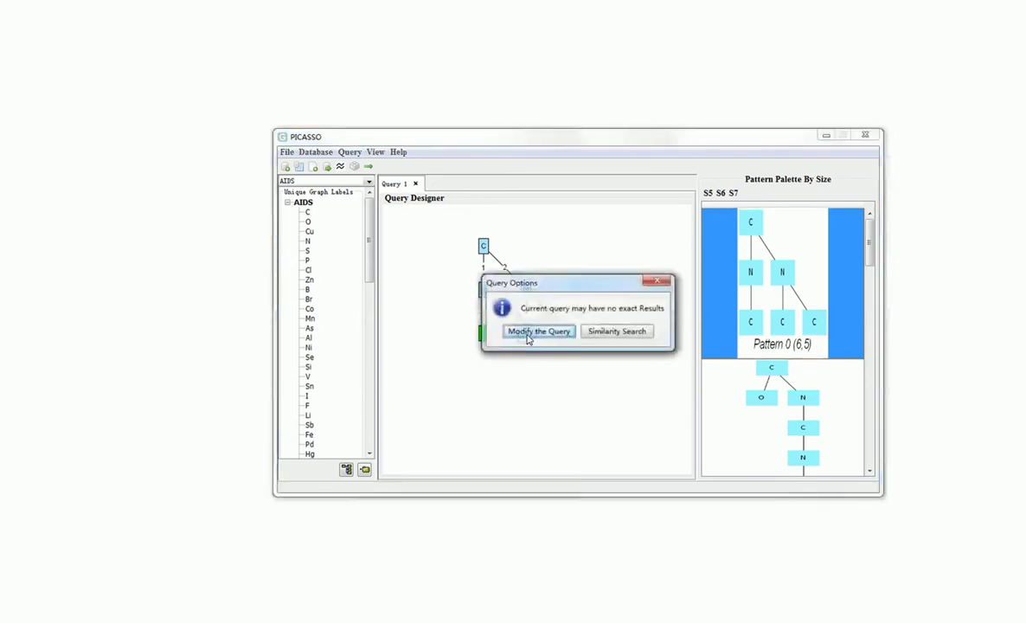
left_click(601, 335)
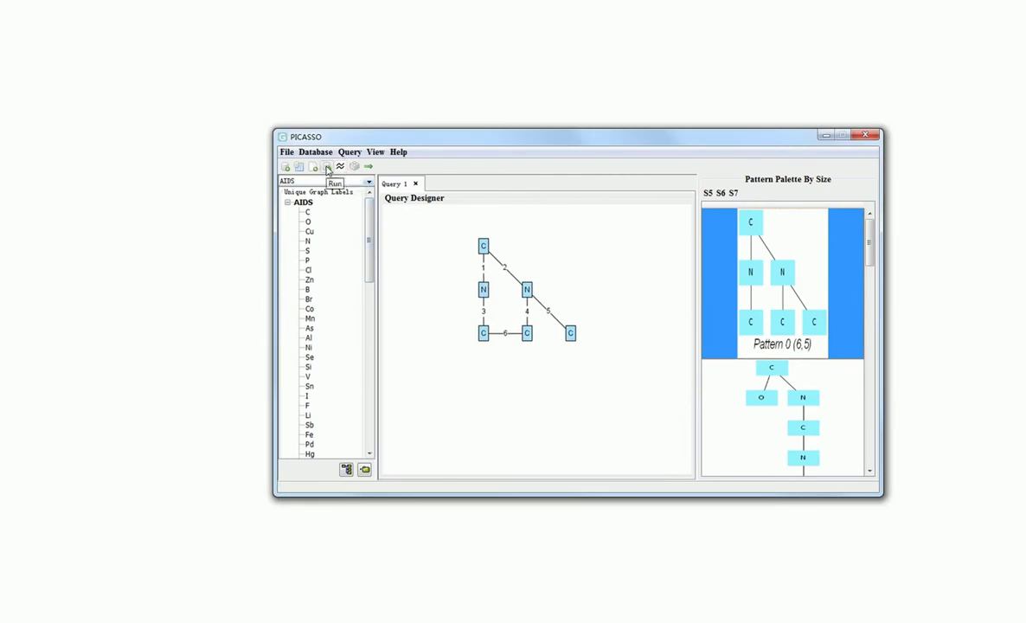
Step: Run the query with edge 6 and view its results, then delete edge 6 and rerun it
left_click(326, 166)
left_click(533, 341)
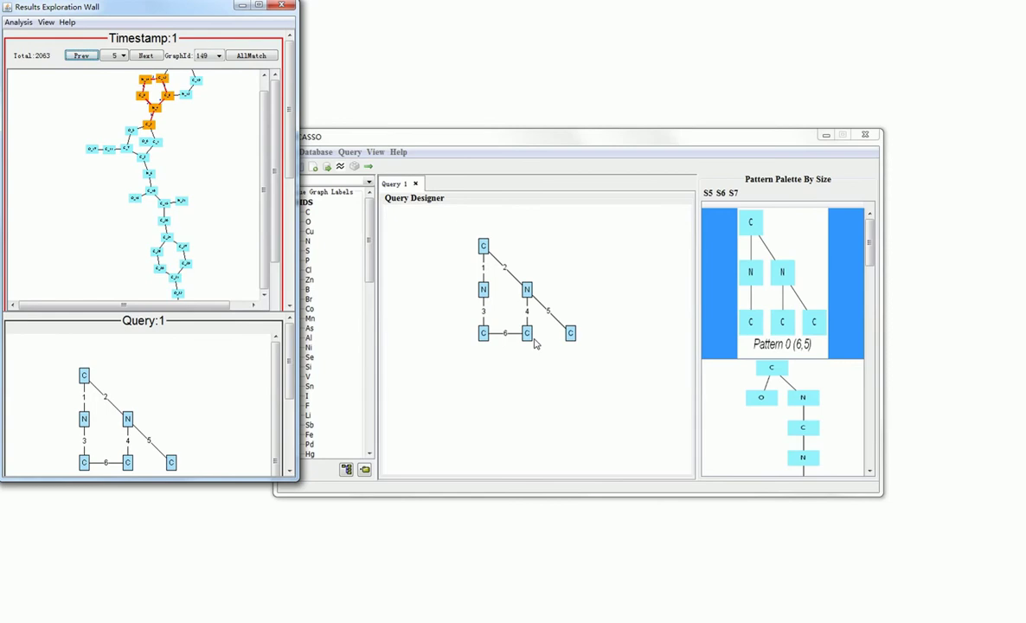
left_click(499, 339)
left_click(298, 166)
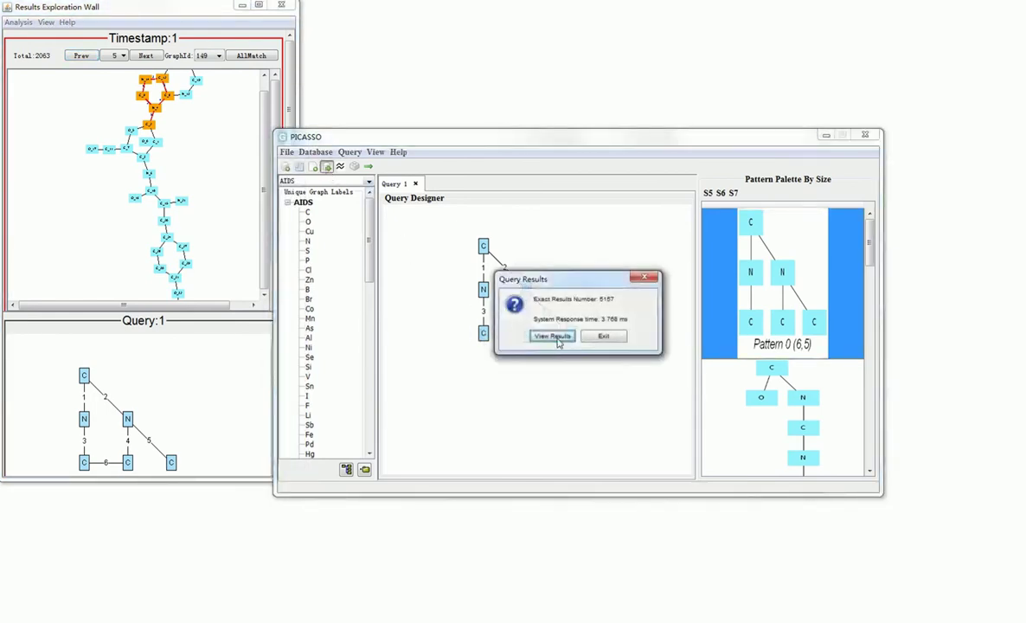
left_click(551, 337)
Step: Add a Cu atom on edge 7, run a Similarity Search, and widen the results wall
left_click_drag(310, 231, 463, 373)
left_click(612, 335)
left_click(328, 166)
left_click(556, 337)
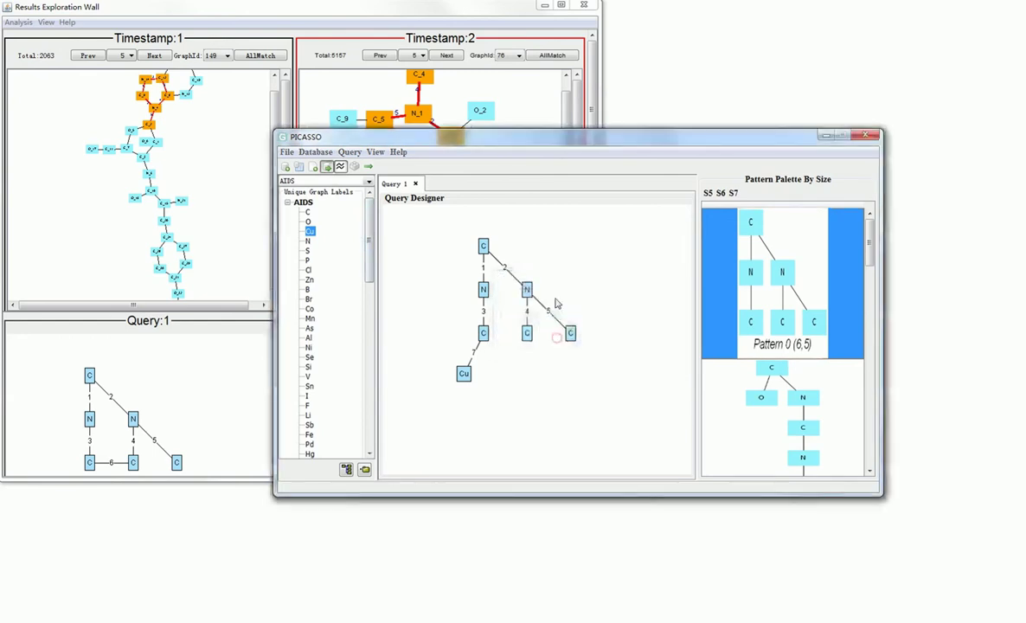
left_click(493, 9)
left_click_drag(603, 110, 902, 111)
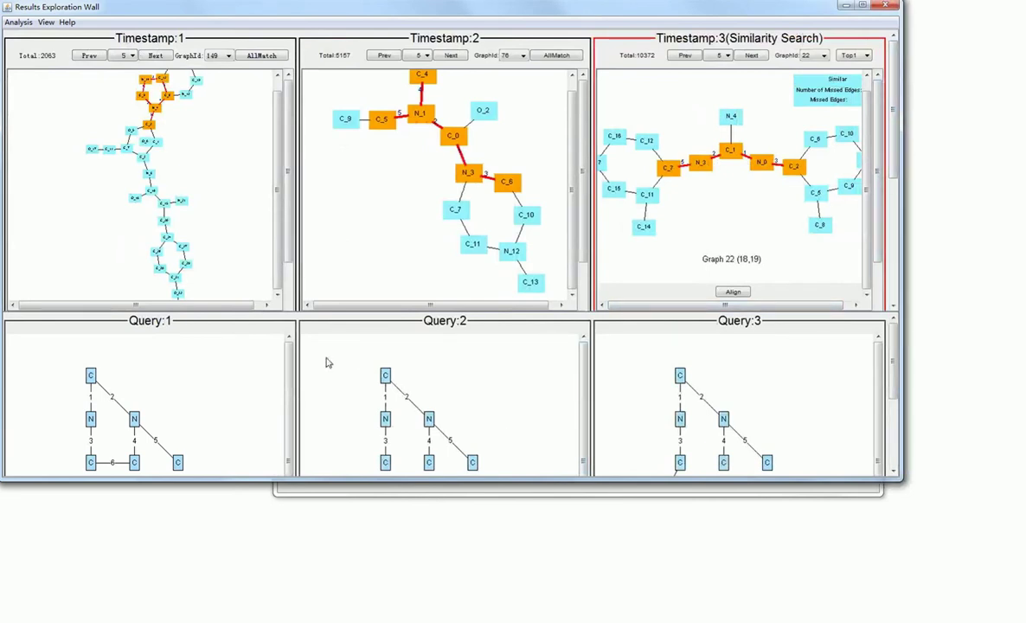
Step: Step through Timestamp:1 results with Next and Prev, then pick graph 227 from GraphId
left_click_drag(288, 95, 288, 169)
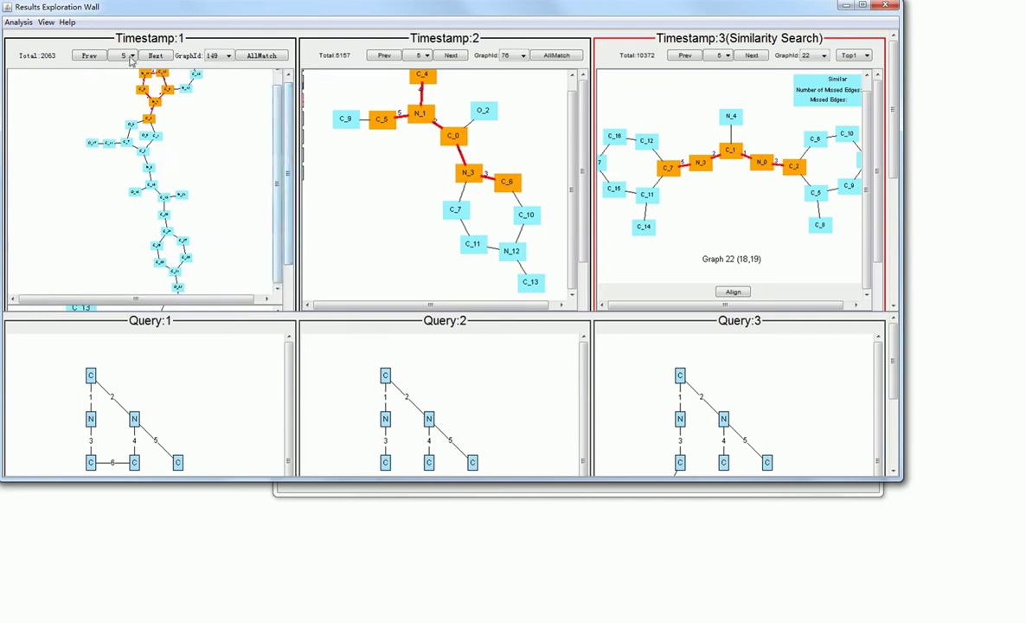
left_click(157, 56)
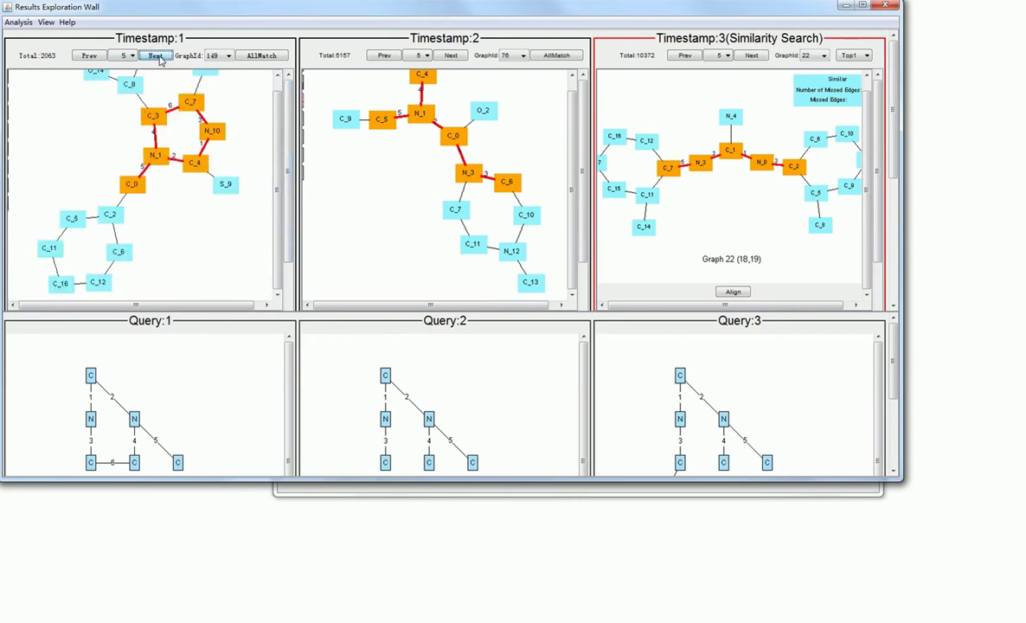
left_click(87, 56)
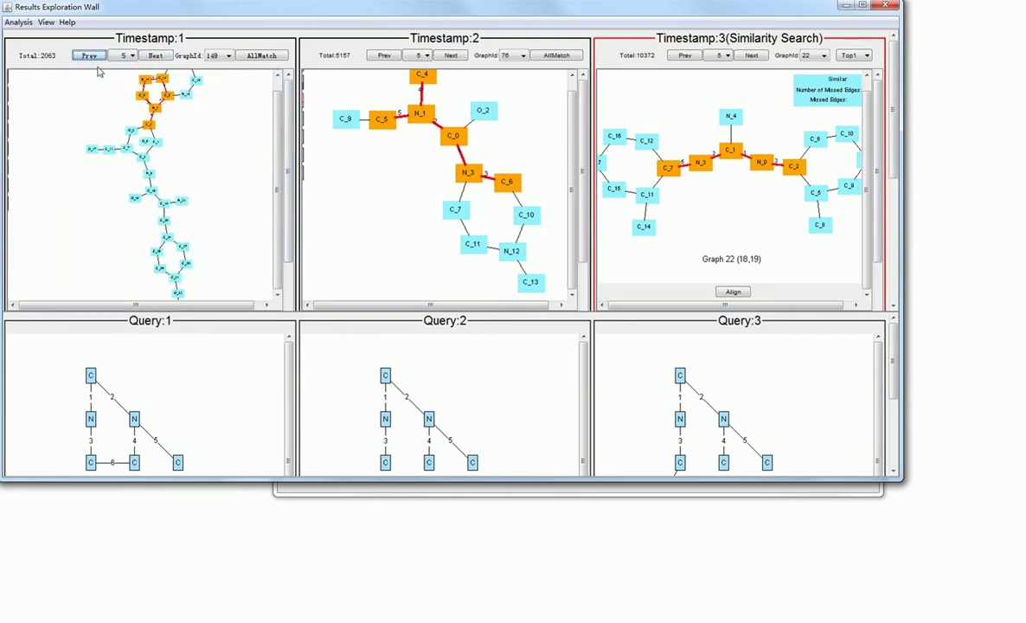
left_click(211, 58)
left_click(211, 92)
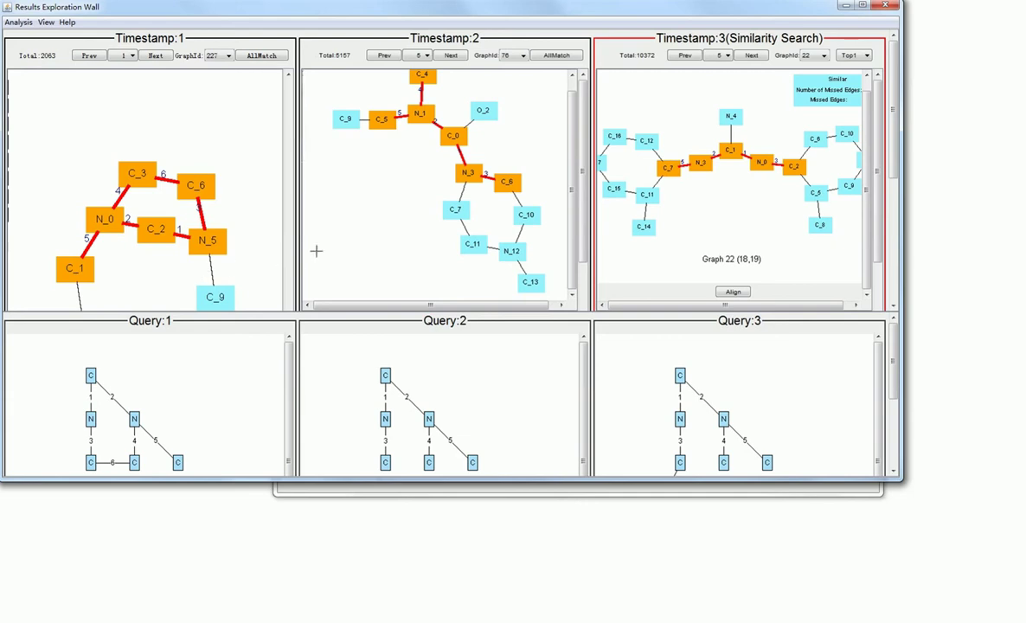
Step: Turn on AllMatch in Timestamp:2, then drag its split divider down and back up
left_click(556, 56)
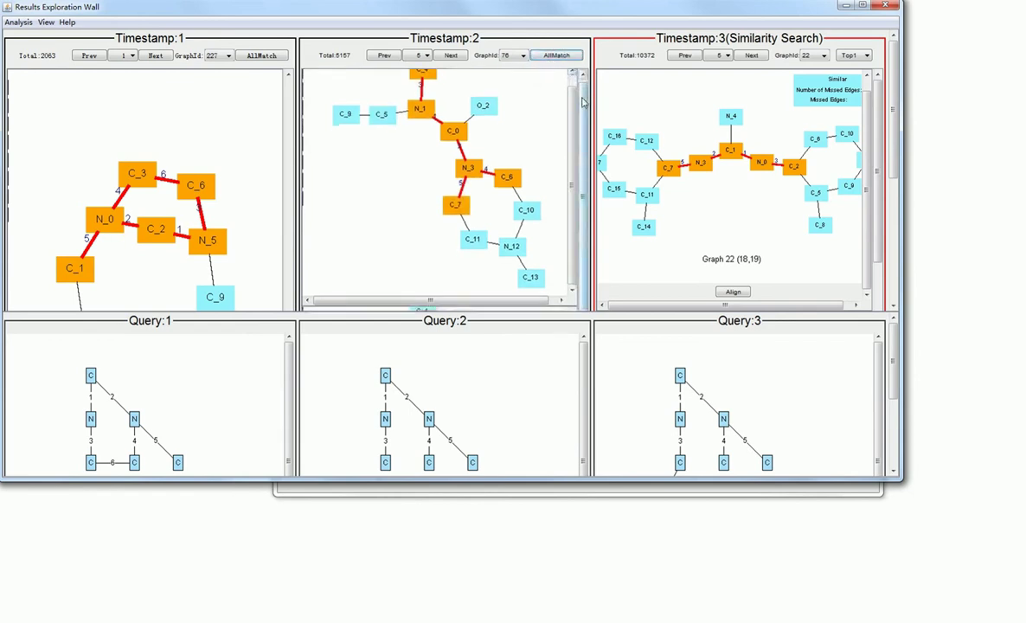
left_click_drag(571, 85, 571, 278)
scroll(895, 156, "down", 5)
scroll(895, 156, "up", 5)
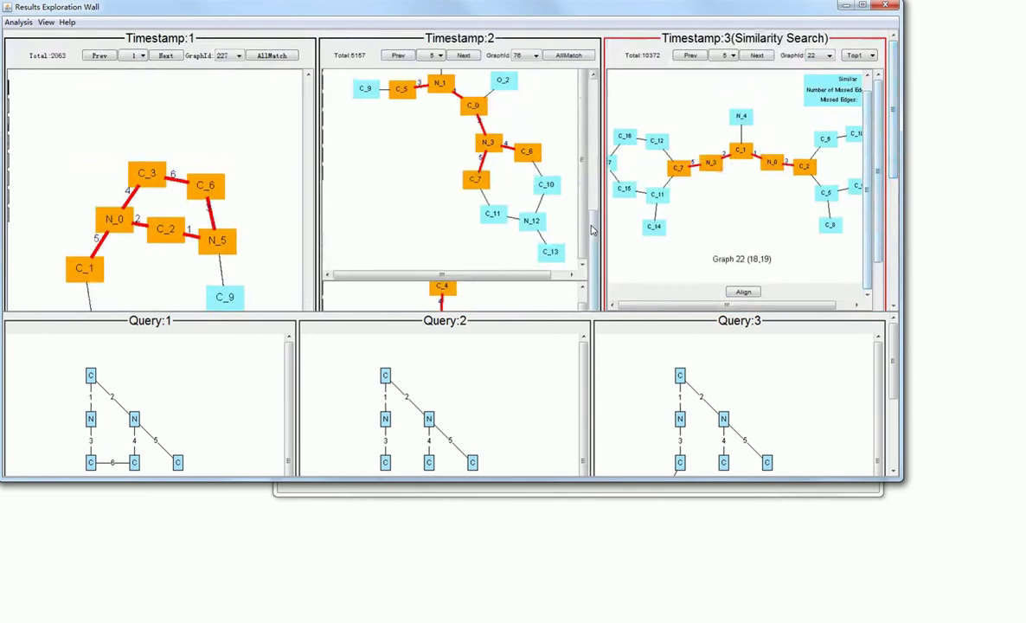
left_click_drag(588, 278, 593, 84)
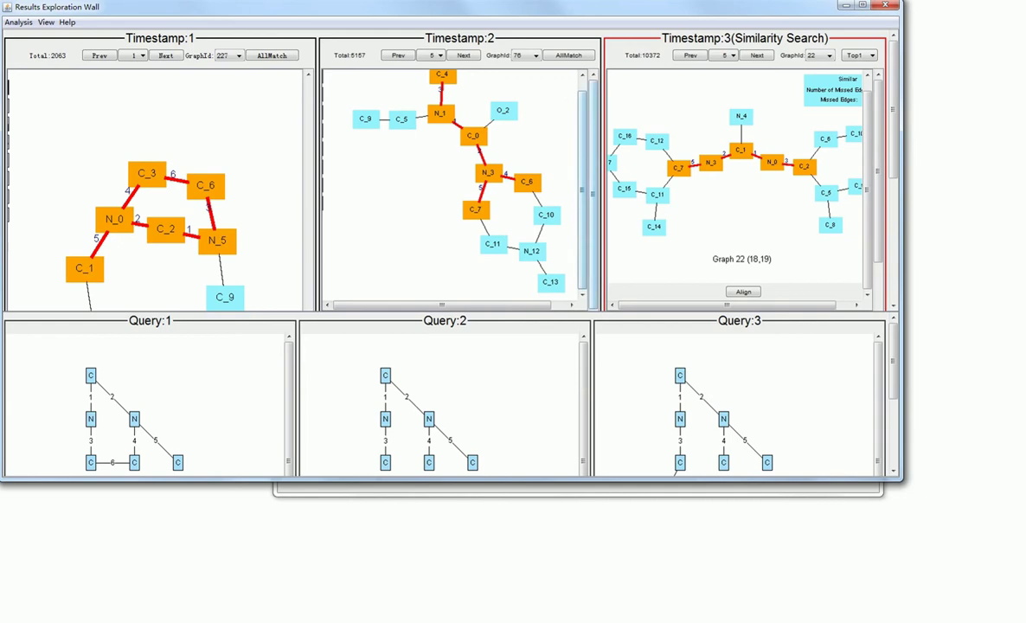
Step: Align the Timestamp:3 similarity result with its query and switch it from Top1 to Top3
left_click(744, 292)
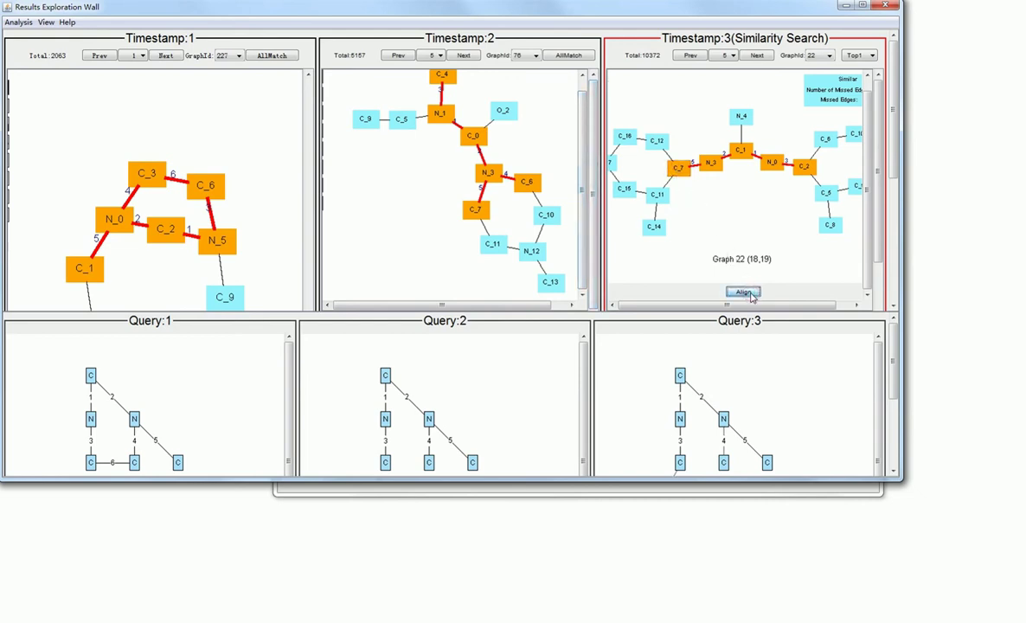
scroll(843, 374, "down", 2)
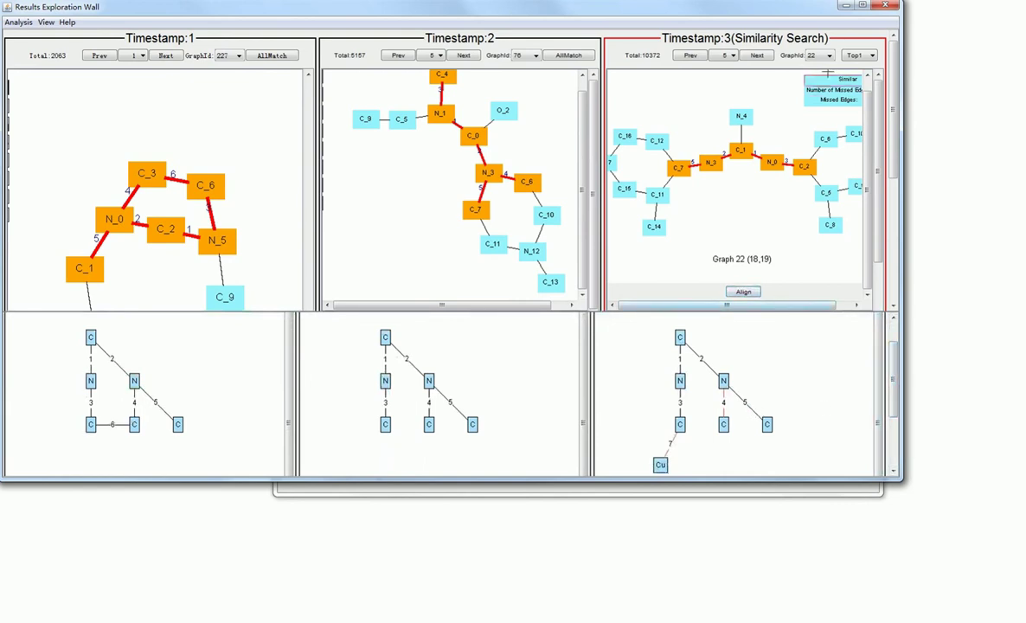
left_click(856, 55)
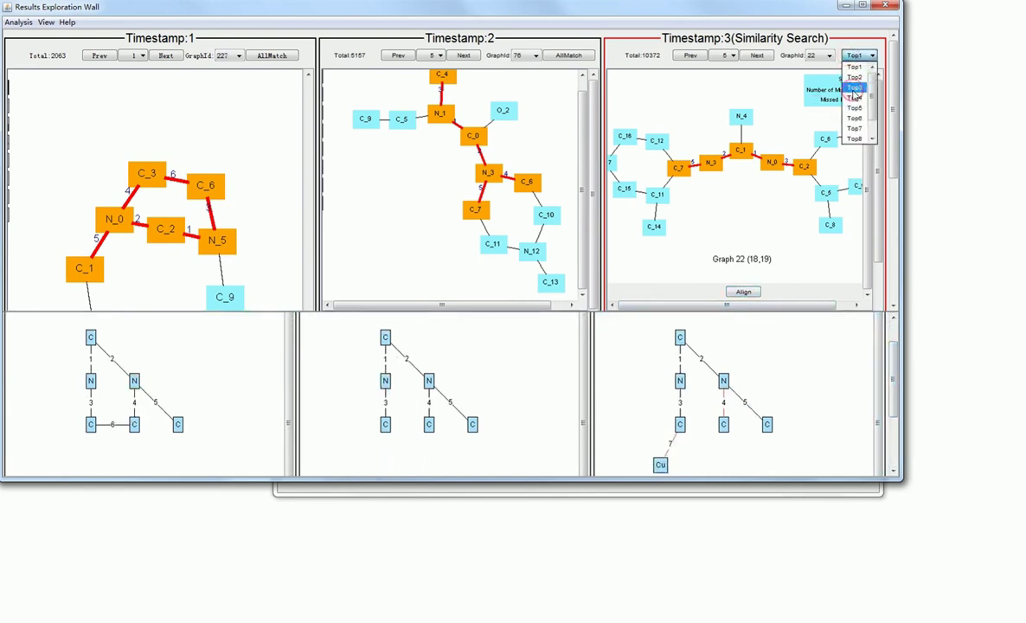
left_click(854, 89)
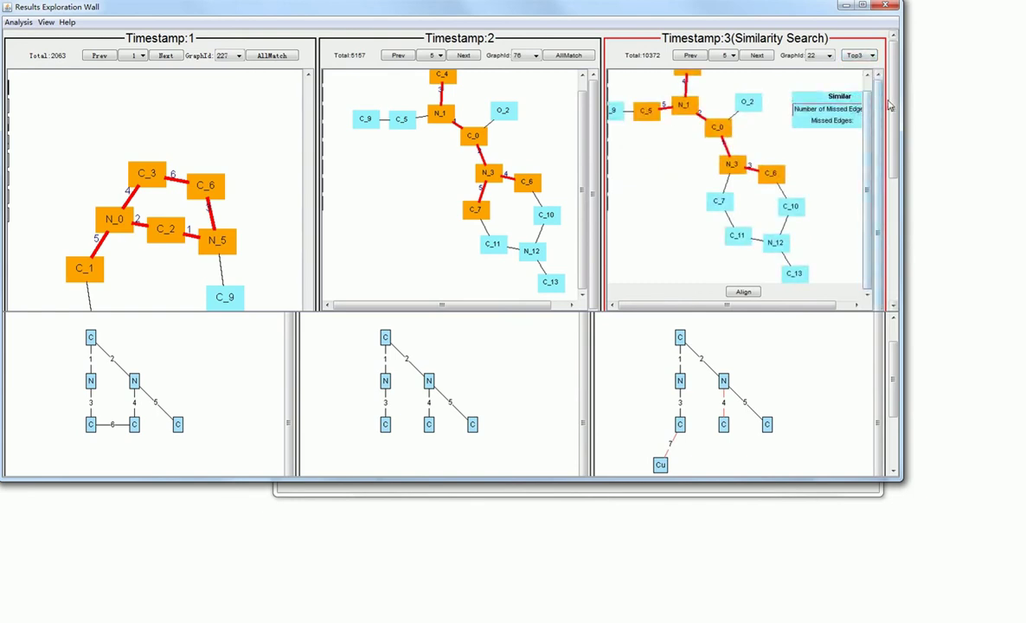
mouse_move(892, 113)
left_mouse_down()
mouse_move(896, 212)
mouse_move(898, 107)
left_mouse_up()
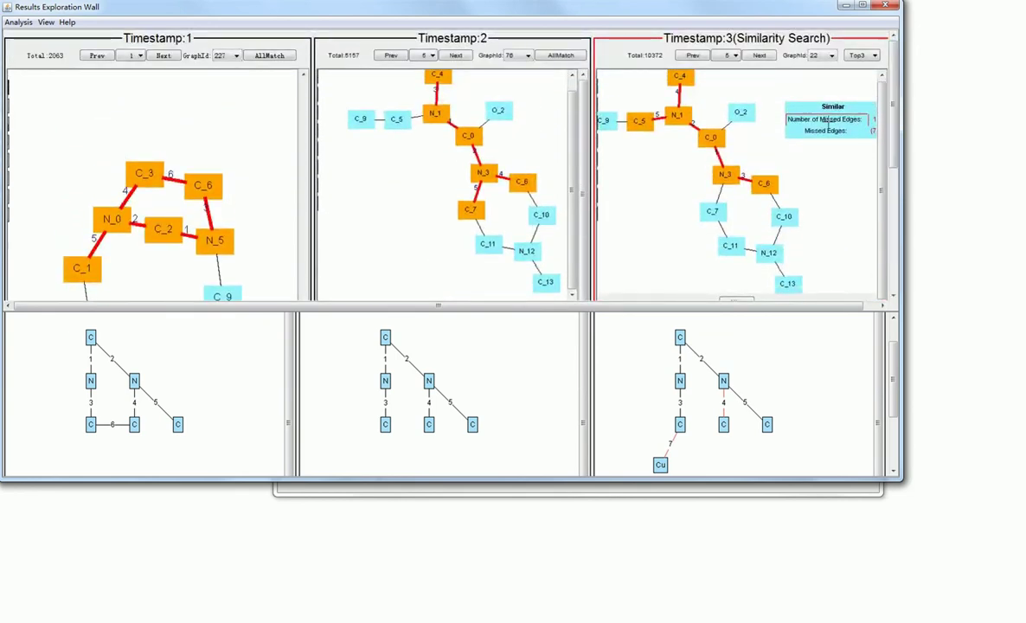
left_click(19, 21)
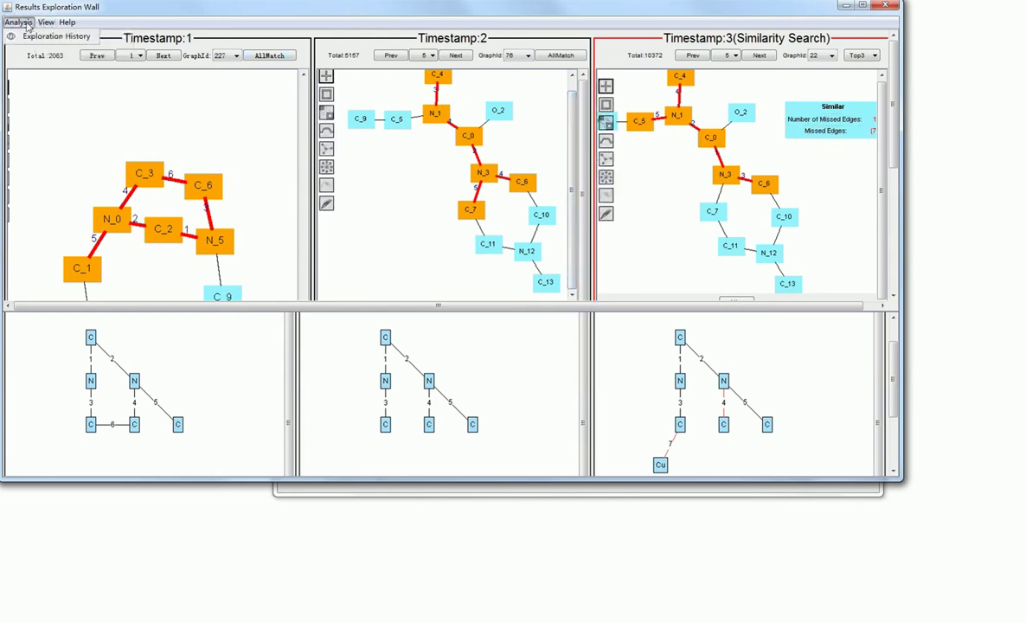
left_click(25, 37)
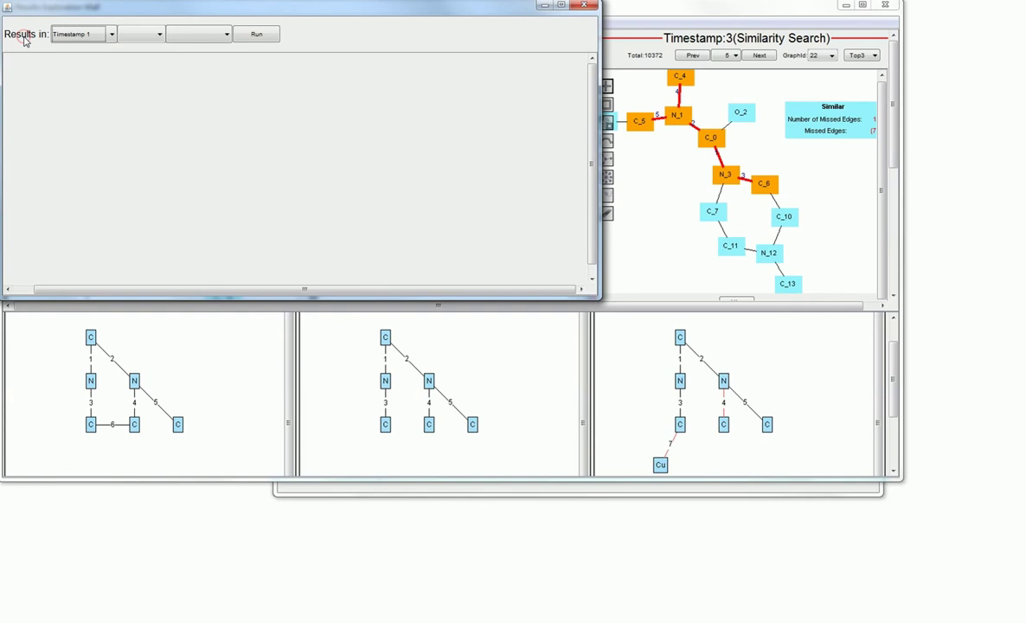
left_click(86, 33)
left_click(102, 56)
left_click(134, 34)
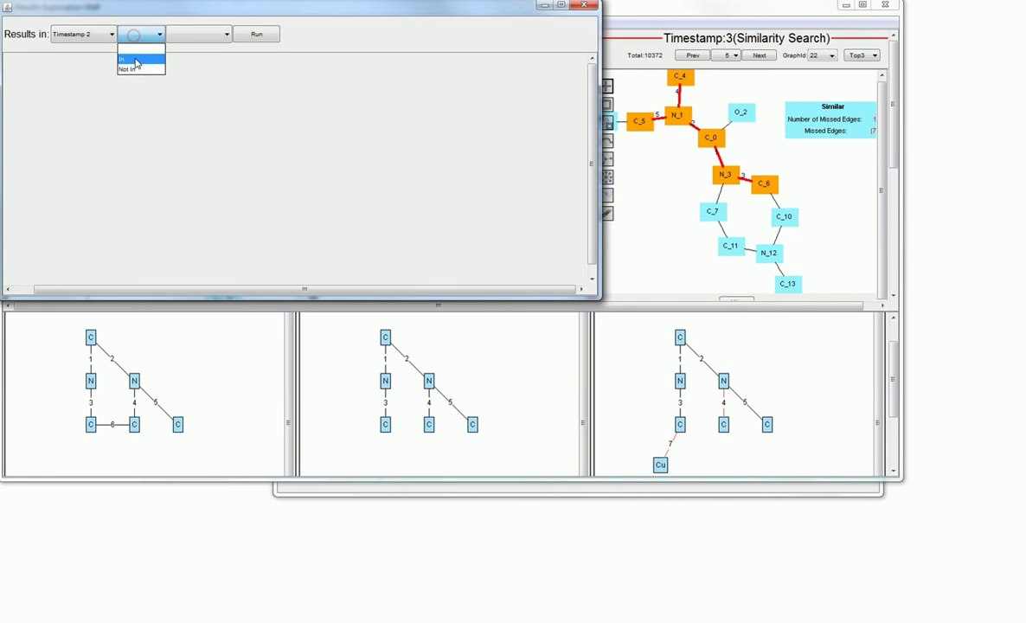
left_click(136, 60)
left_click(185, 35)
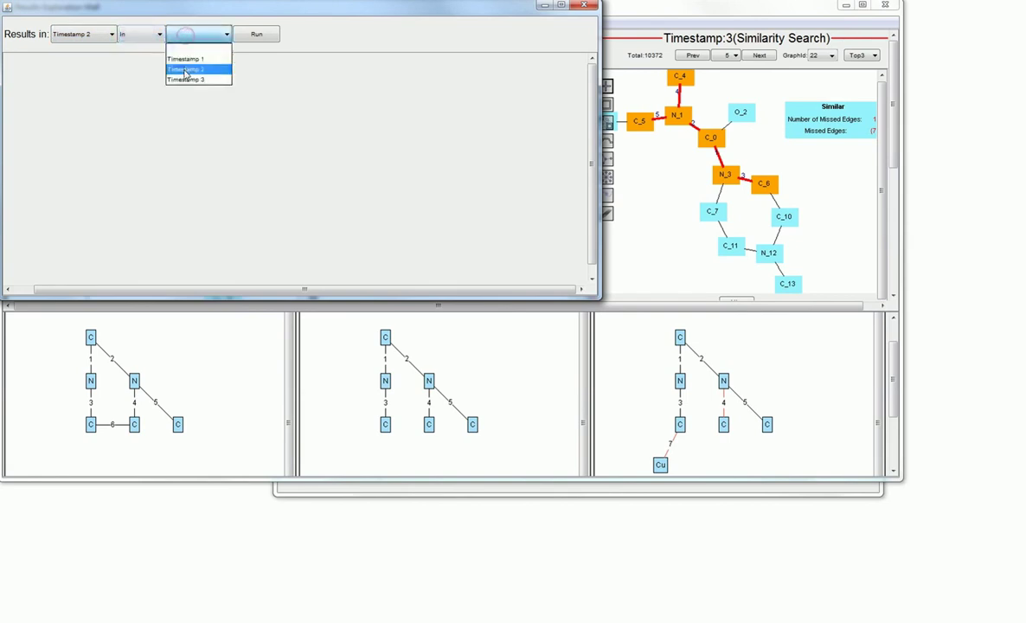
left_click(185, 59)
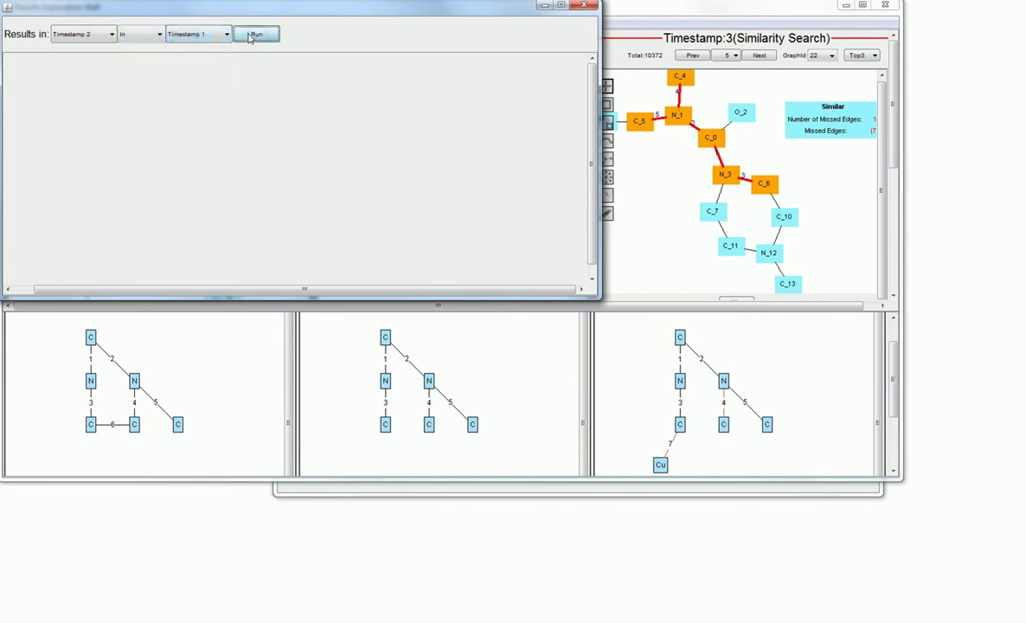
left_click(250, 35)
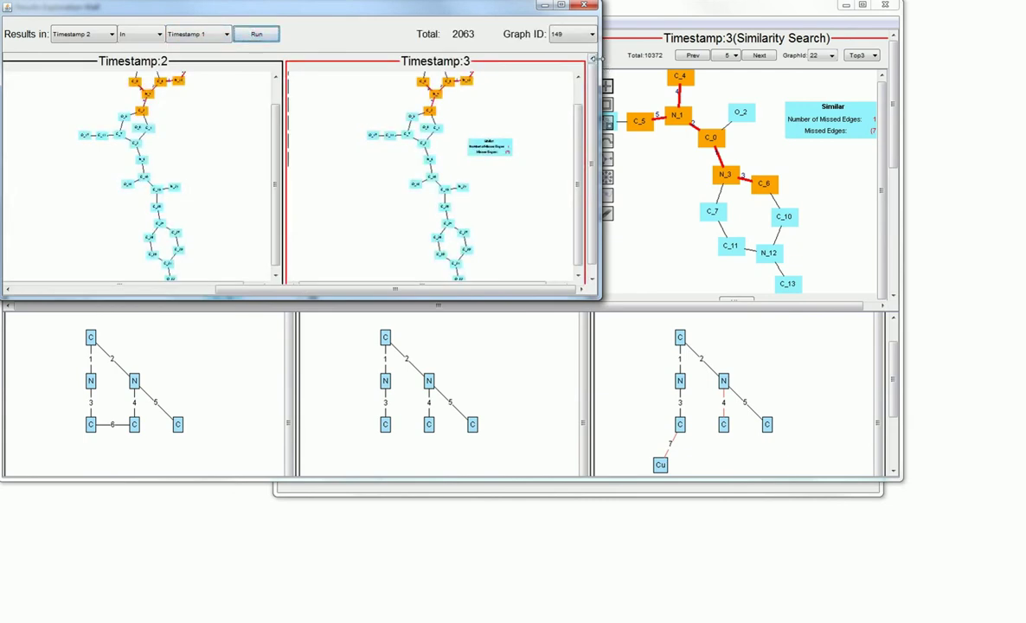
left_click_drag(593, 58, 910, 72)
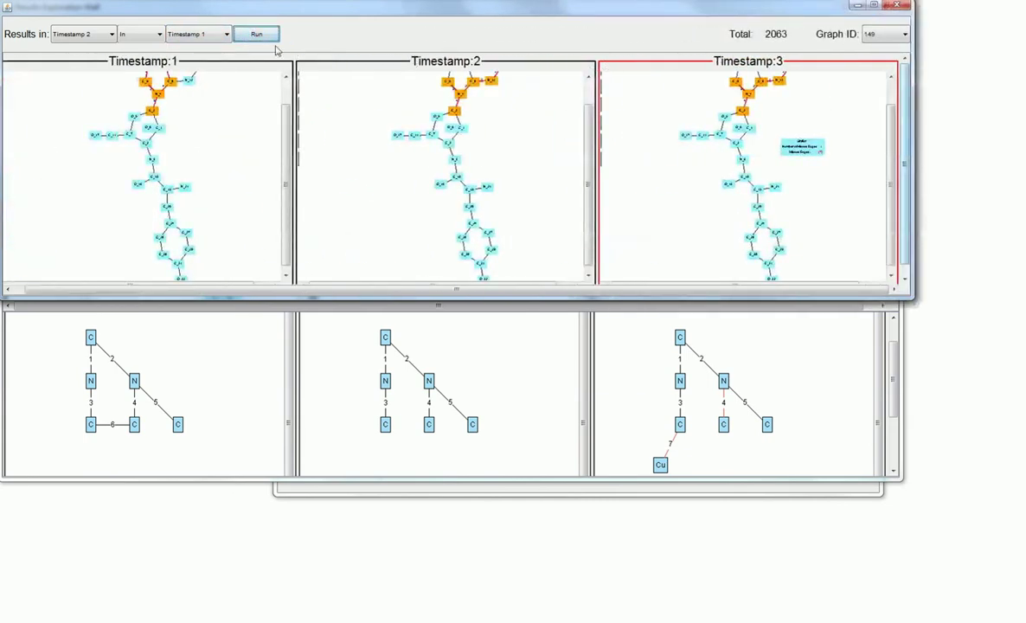
left_click(137, 33)
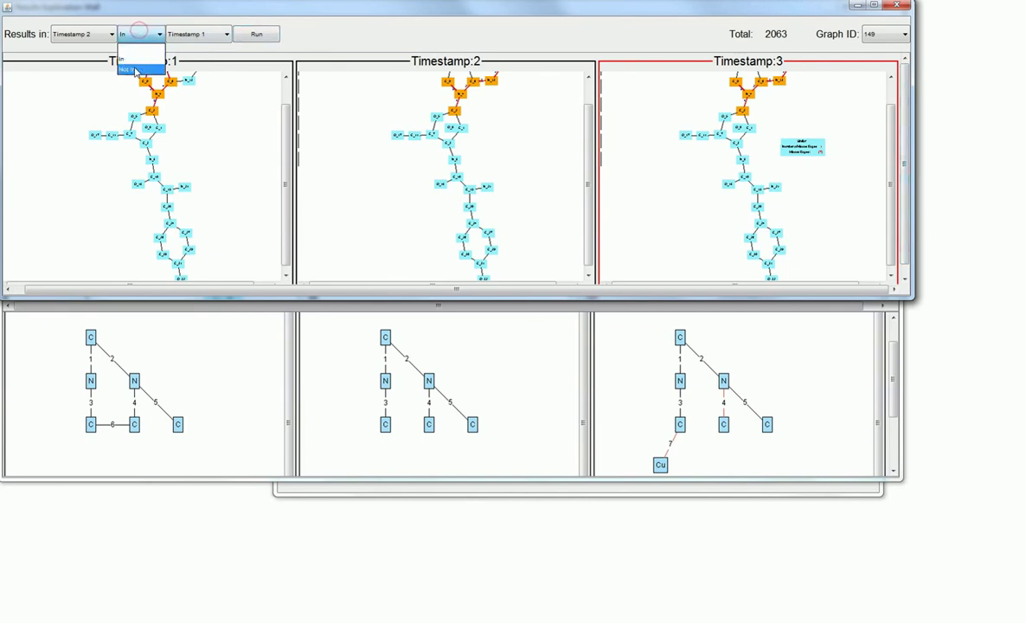
left_click(131, 68)
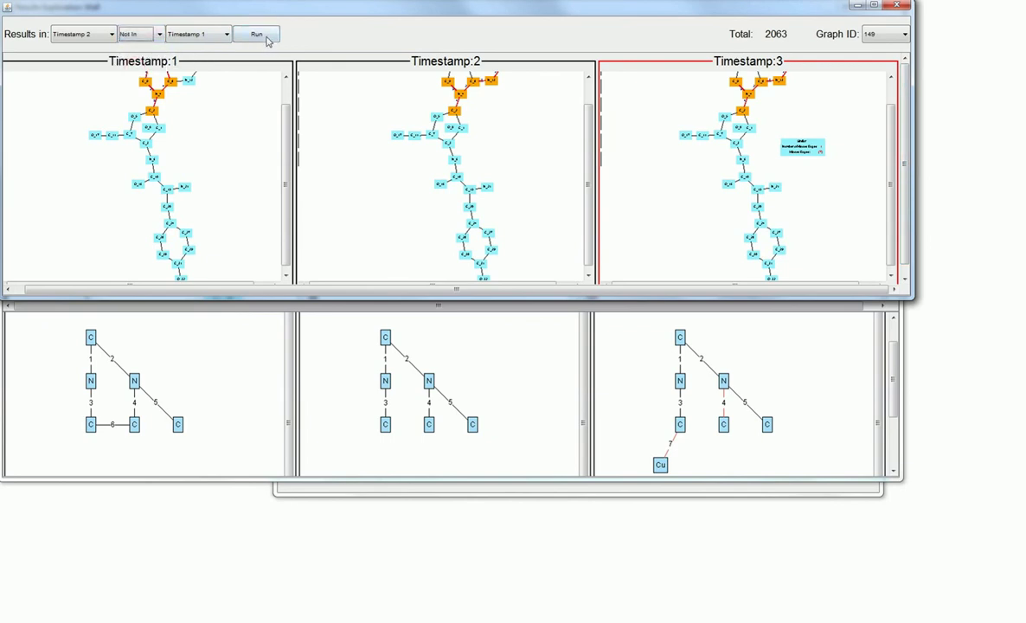
left_click(267, 40)
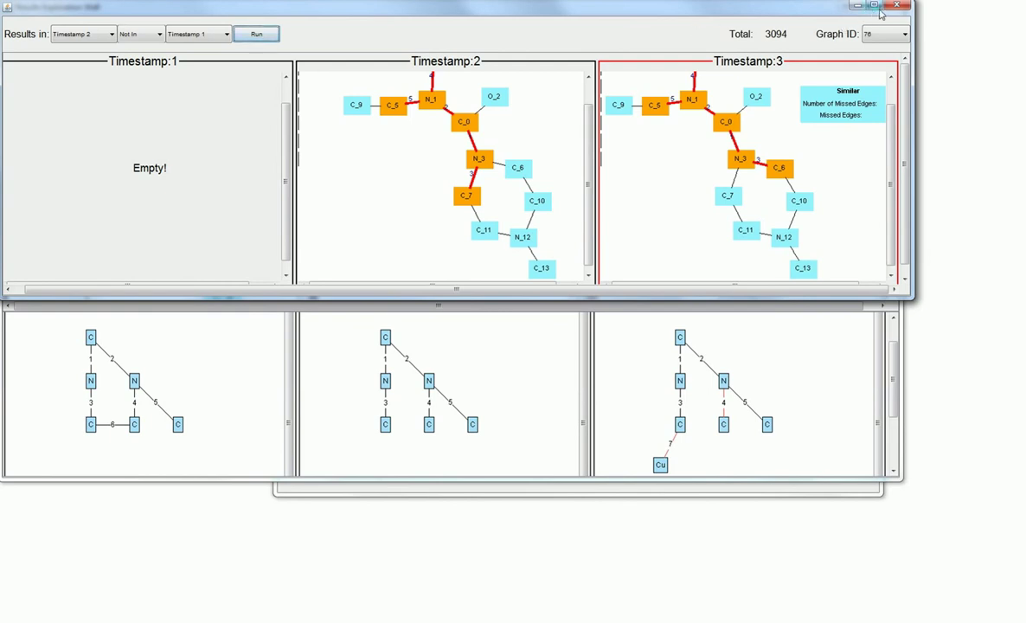
left_click(856, 6)
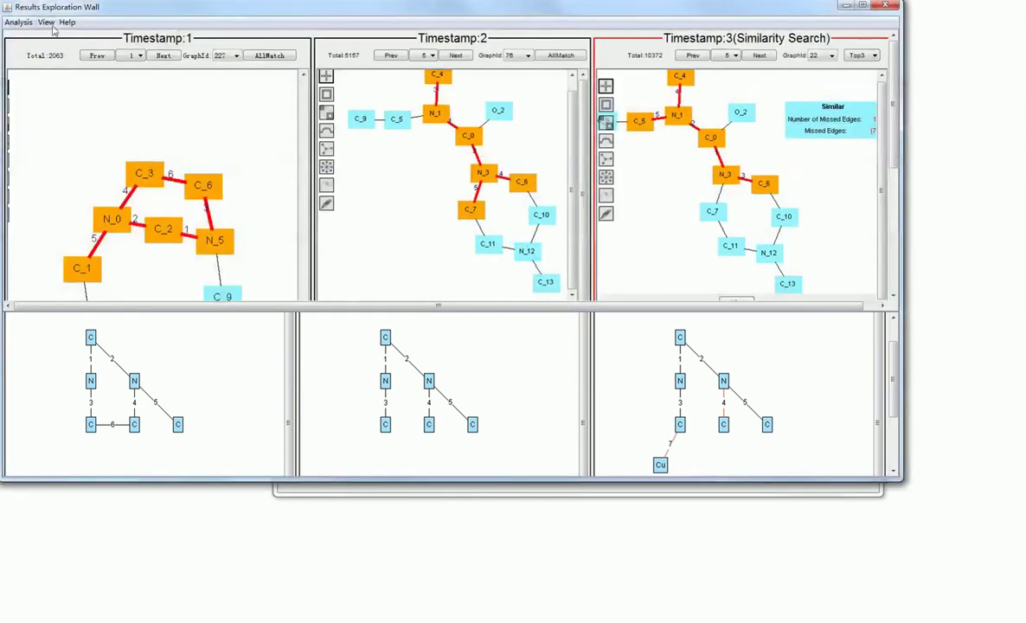
left_click(46, 22)
left_click(82, 38)
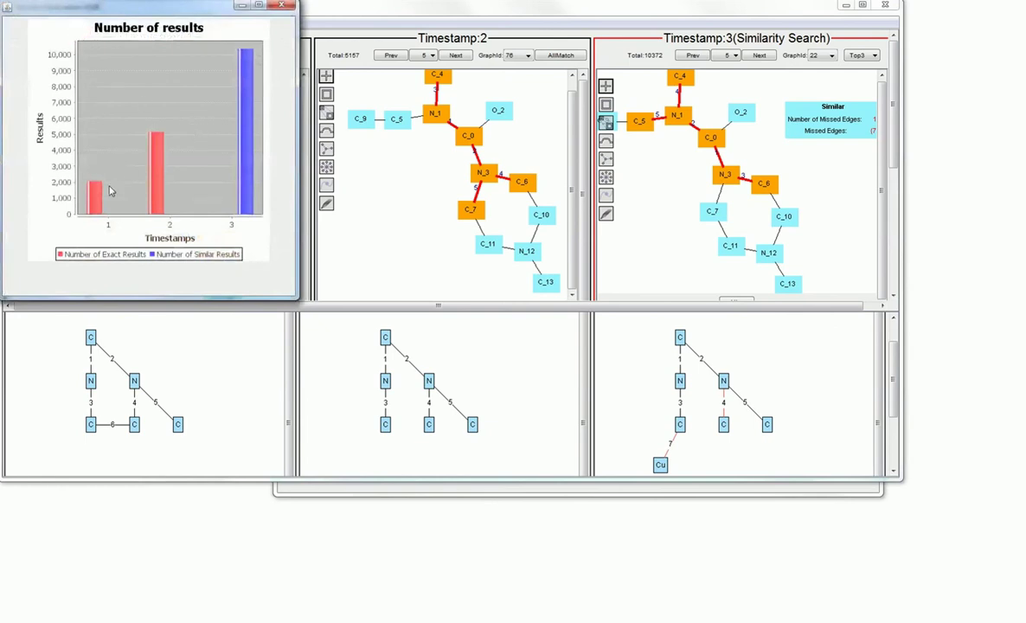
left_click(94, 190)
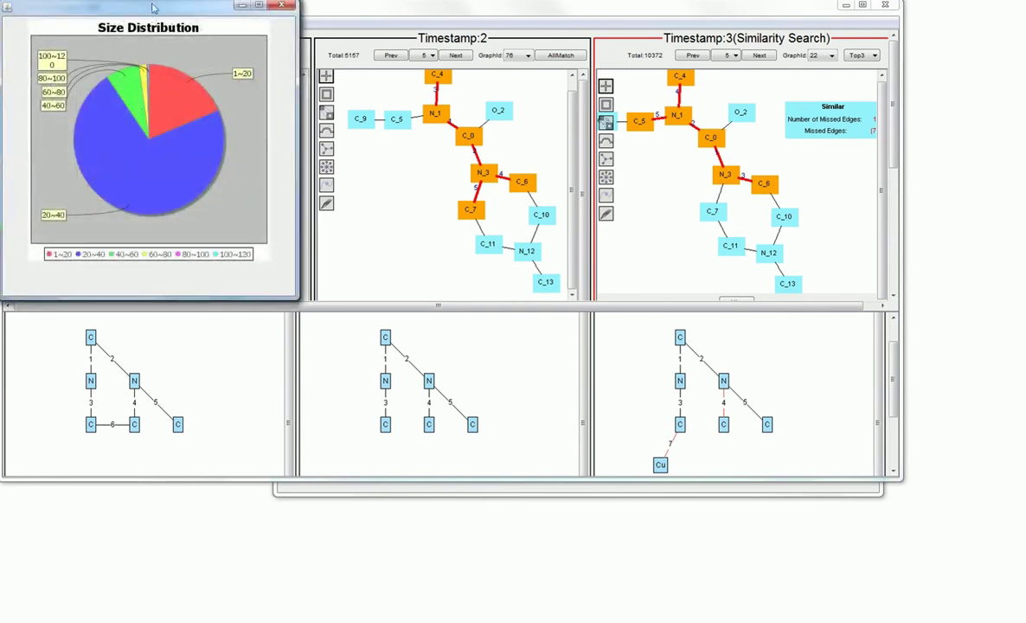
left_click_drag(152, 15, 458, 20)
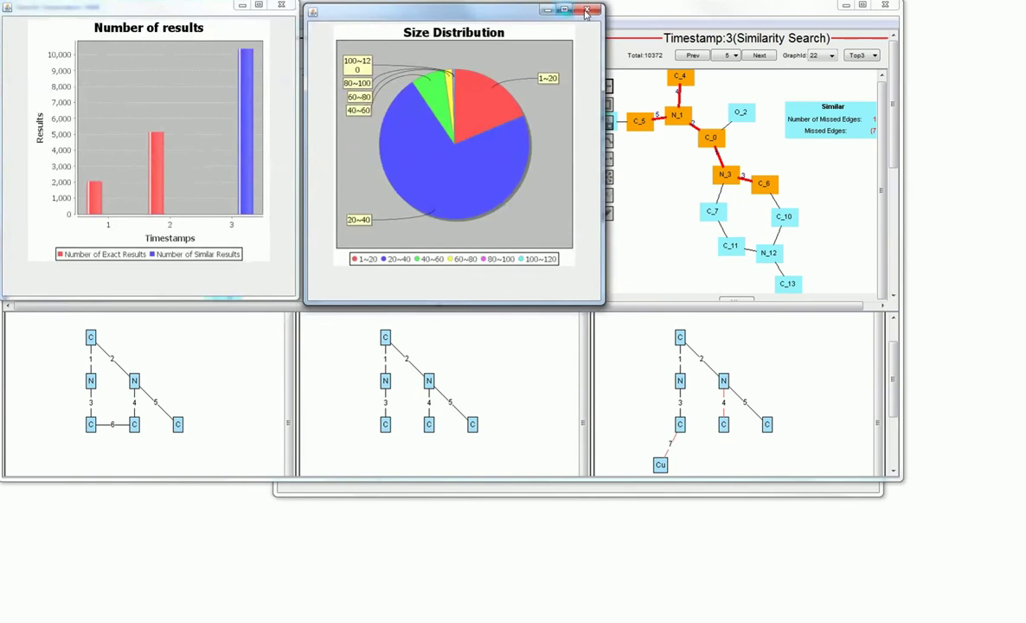
left_click(547, 10)
left_click(279, 9)
left_click(46, 22)
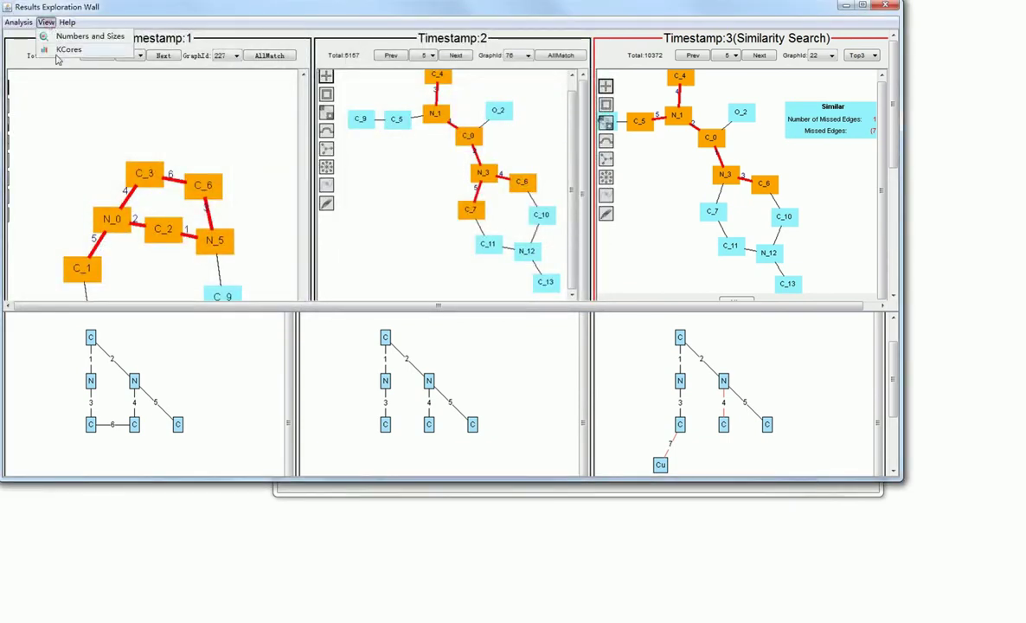
left_click(61, 51)
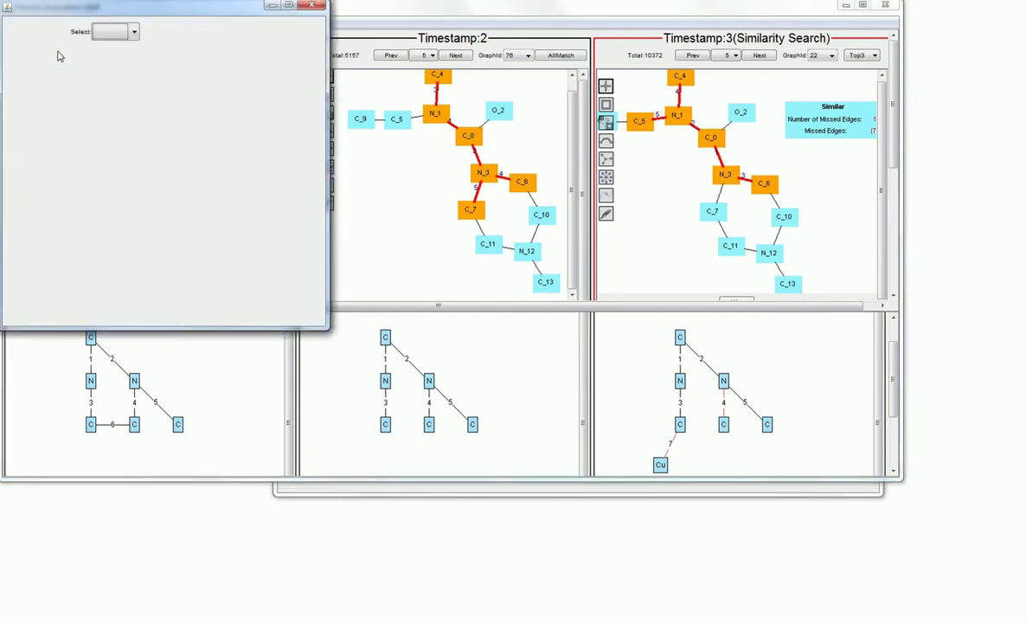
left_click(132, 32)
left_click(121, 57)
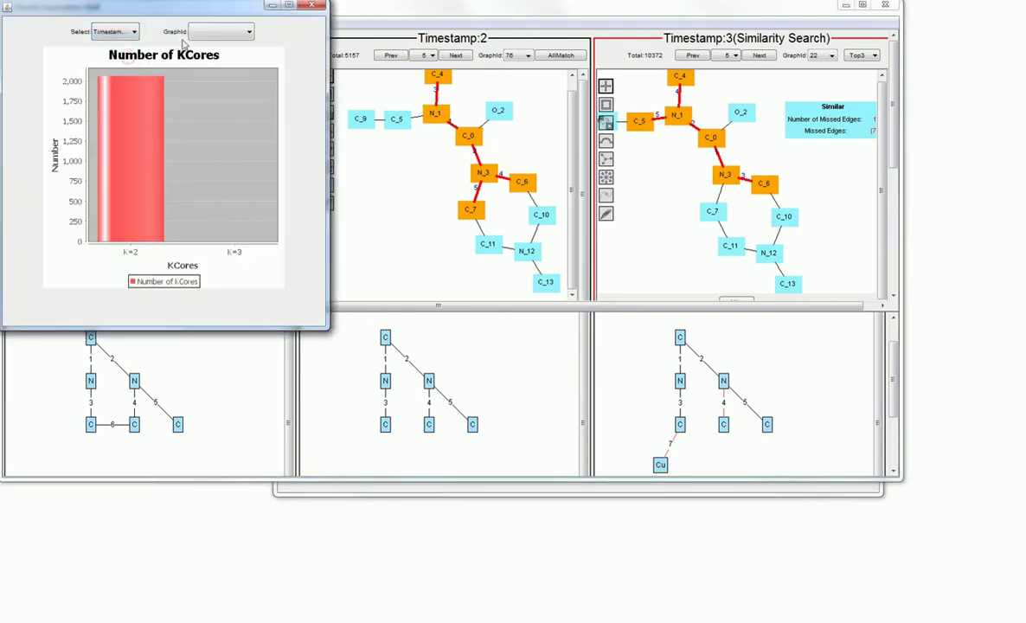
left_click(237, 38)
left_click(230, 57)
left_click(312, 6)
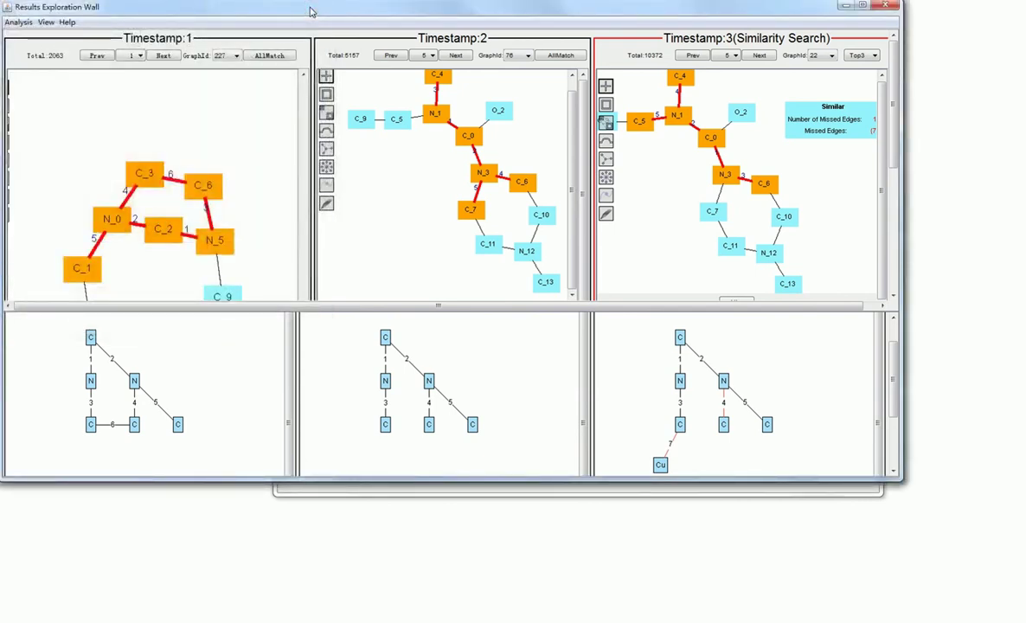